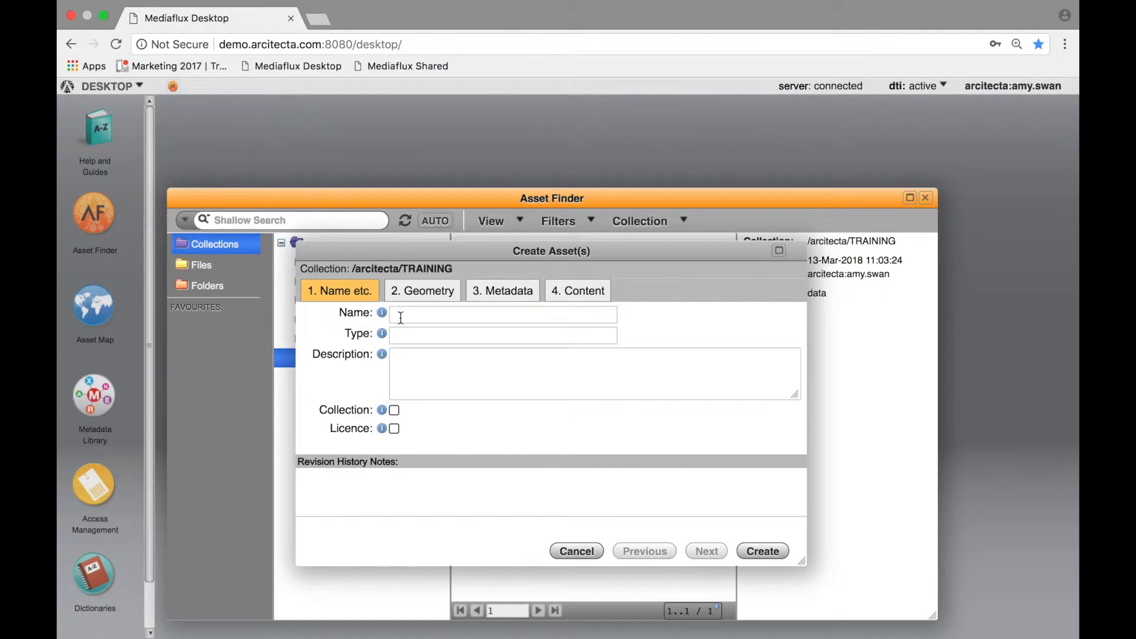
Enter the description "Created during the training video." for the new asset in the TRAINING collection.
click(399, 355)
text(Created during the)
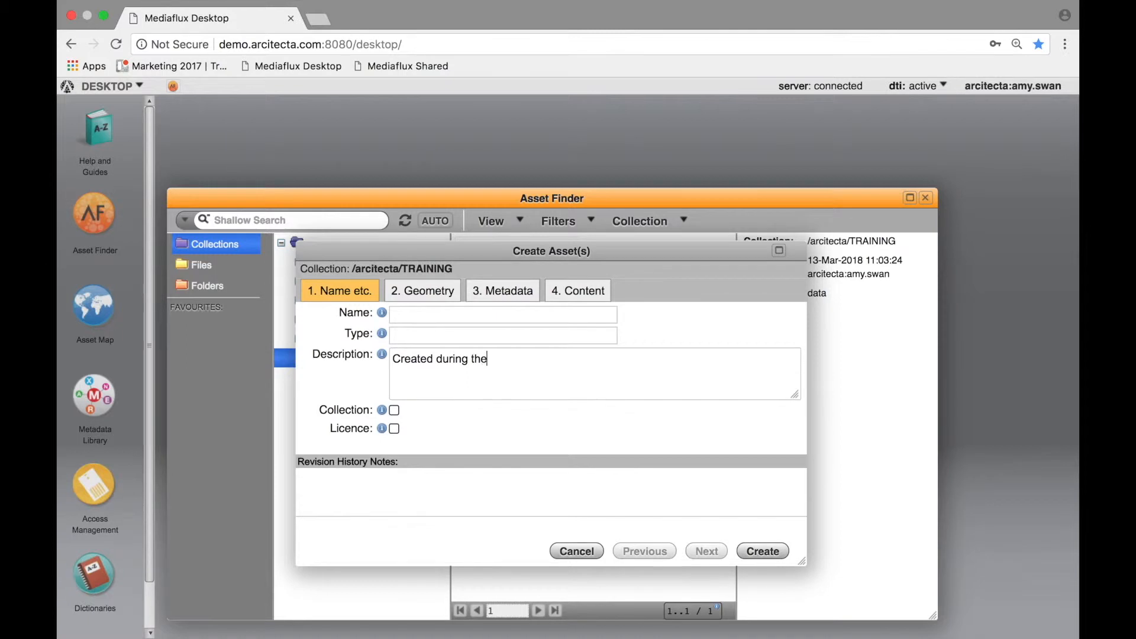
text( training video.)
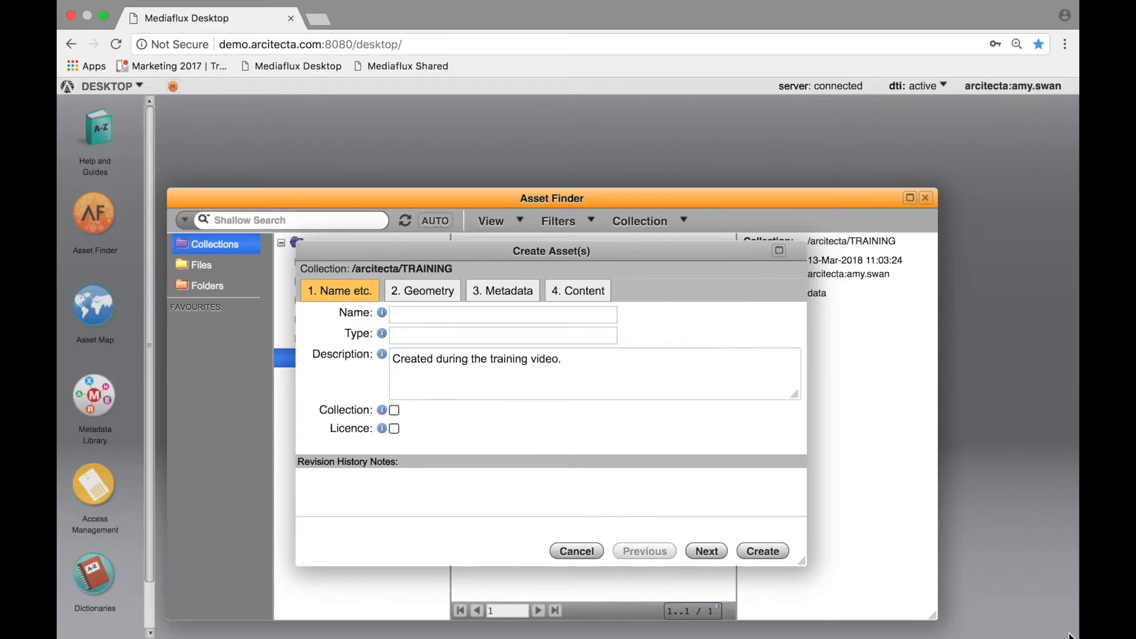
Add the global mf-note definition from the Metadata Library to the new asset's metadata and set its note to "Training.".
click(441, 289)
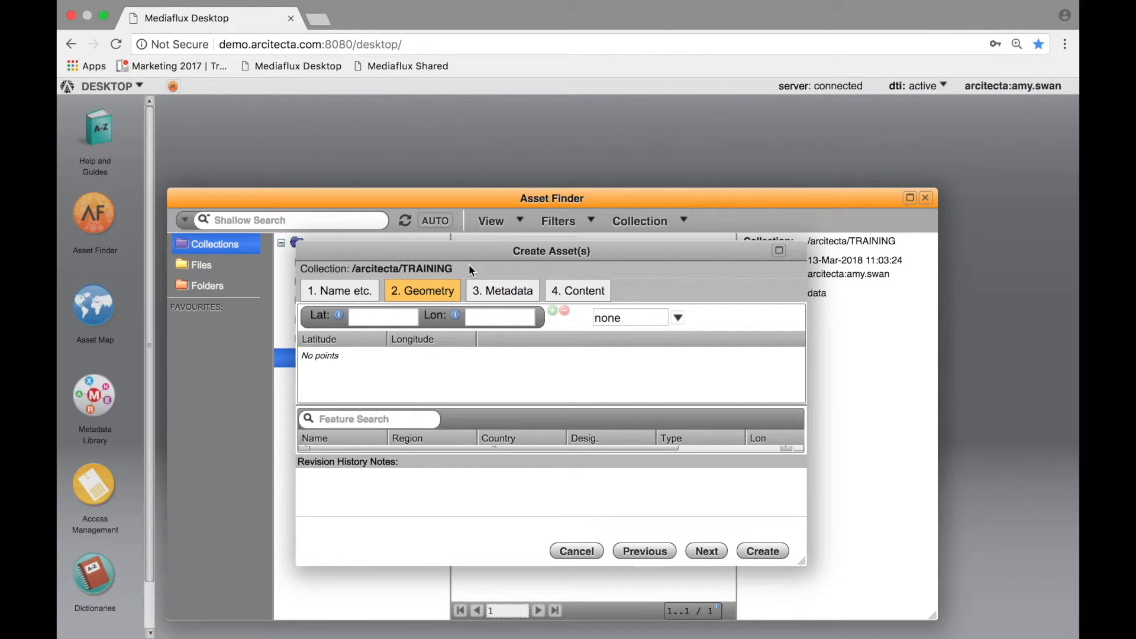
click(474, 282)
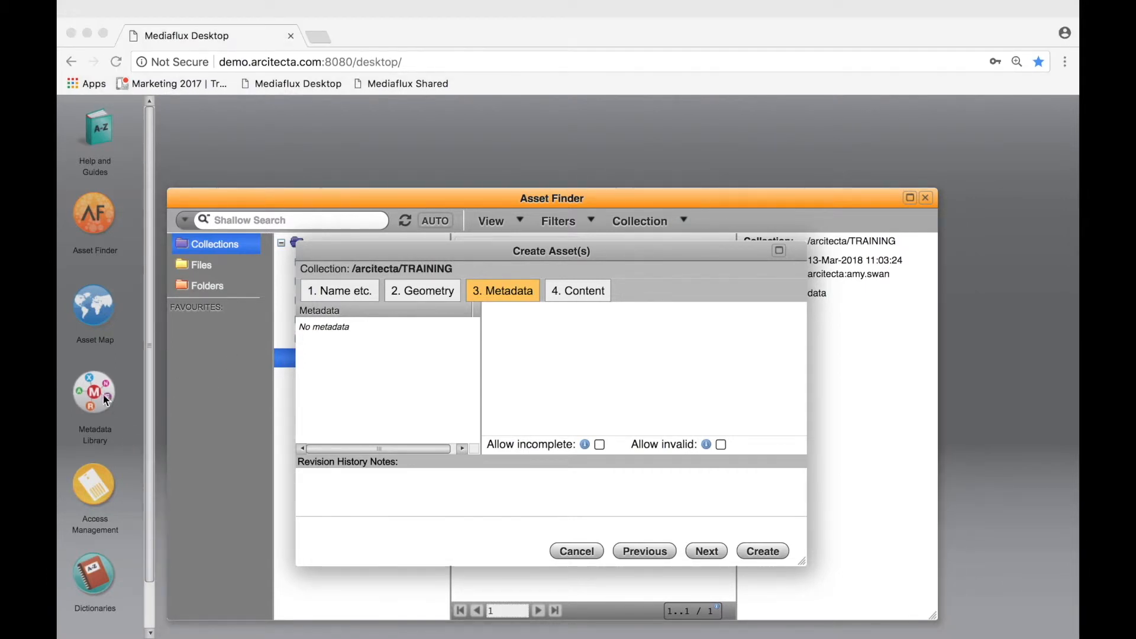
click(104, 396)
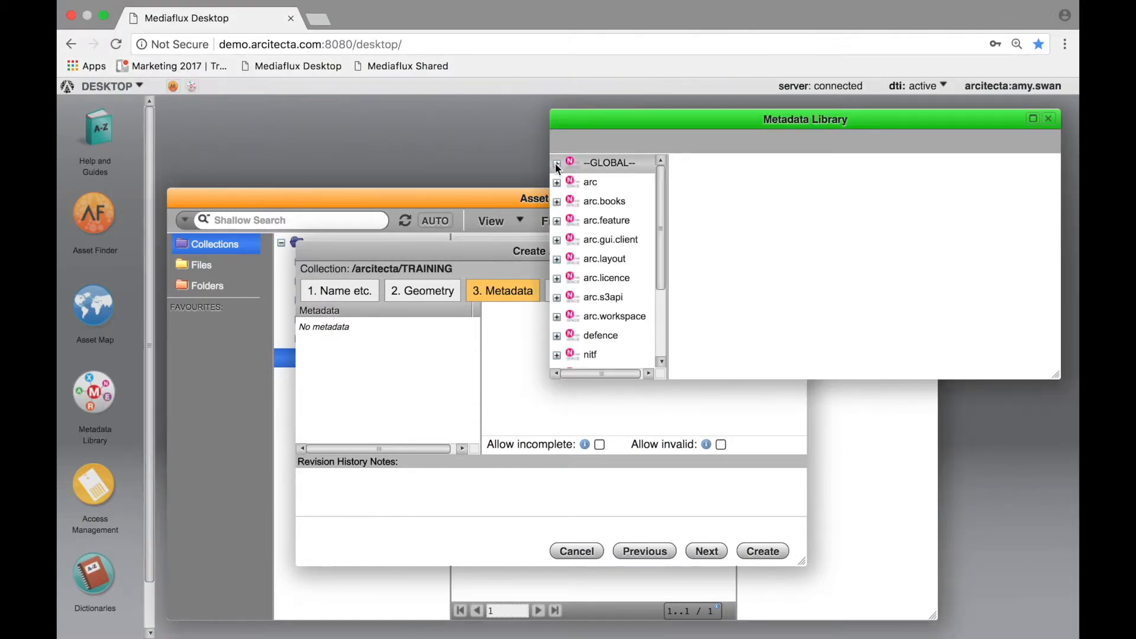
click(557, 163)
drag(659, 187, 650, 274)
drag(628, 282, 357, 349)
click(1048, 118)
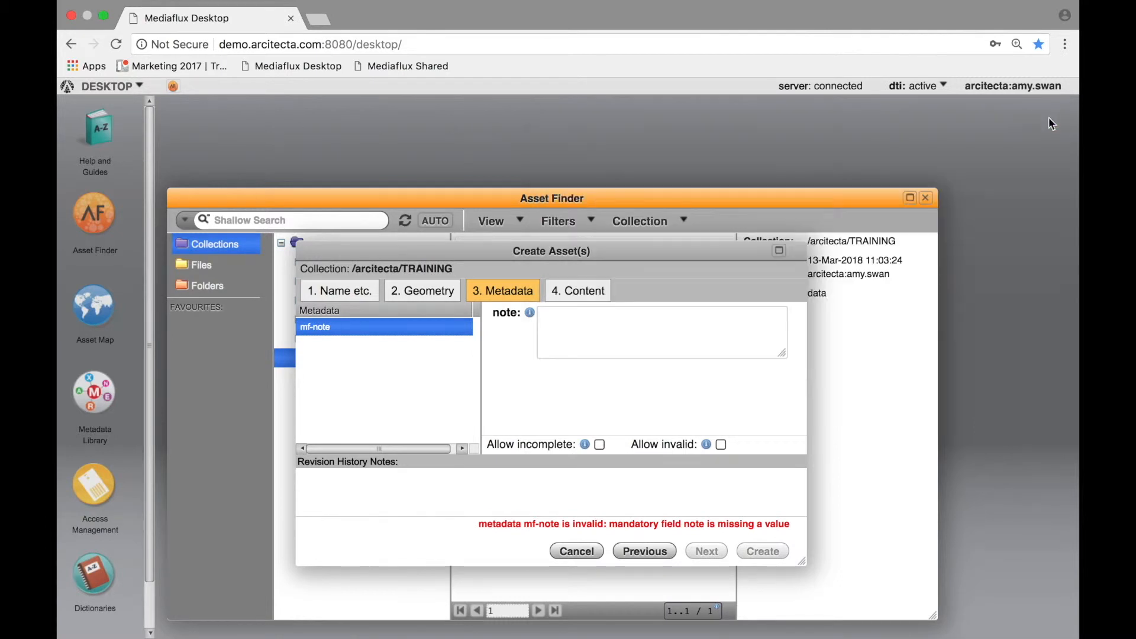
click(675, 325)
text(Training.)
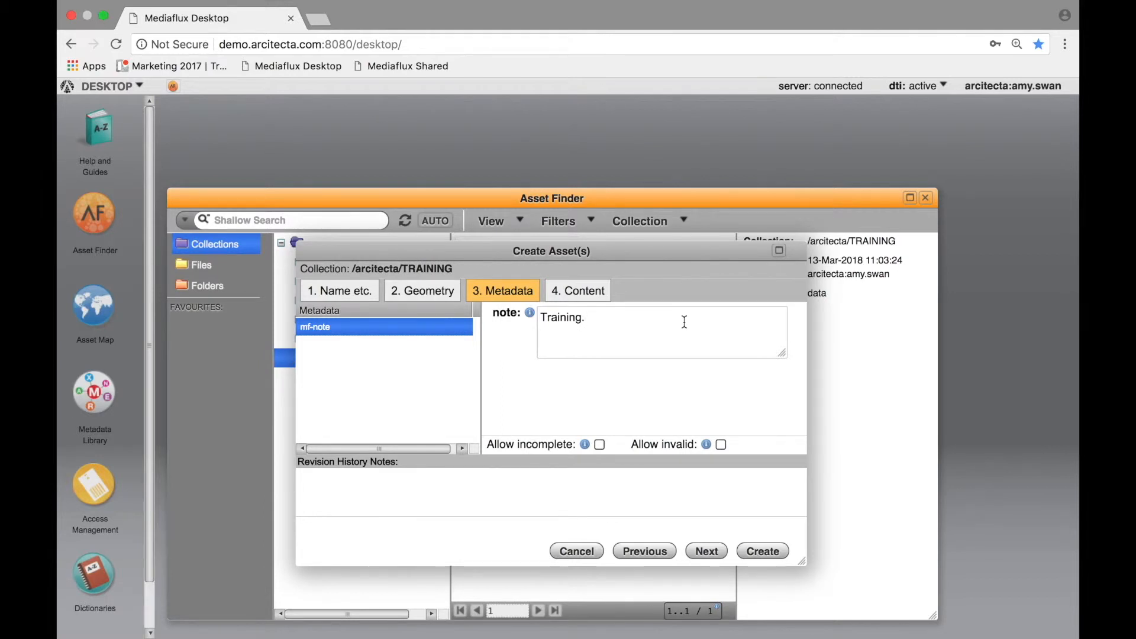
Examine the metadata fields required for a new asset in the Web Articles collection, and cancel that asset's creation.
drag(543, 249, 793, 281)
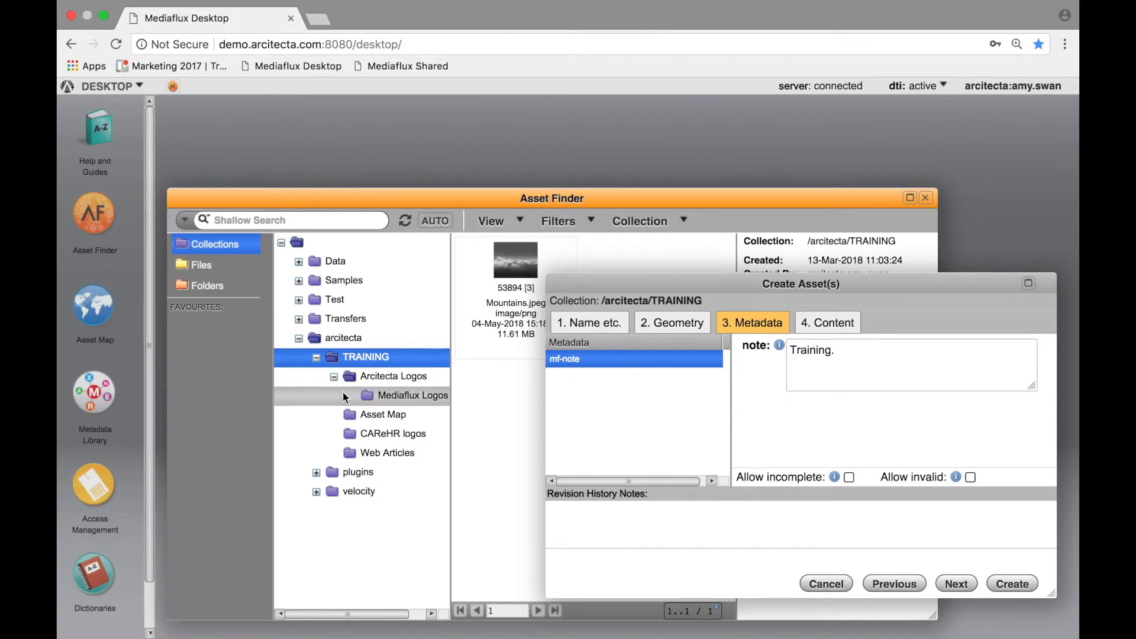
click(368, 455)
right_click(367, 455)
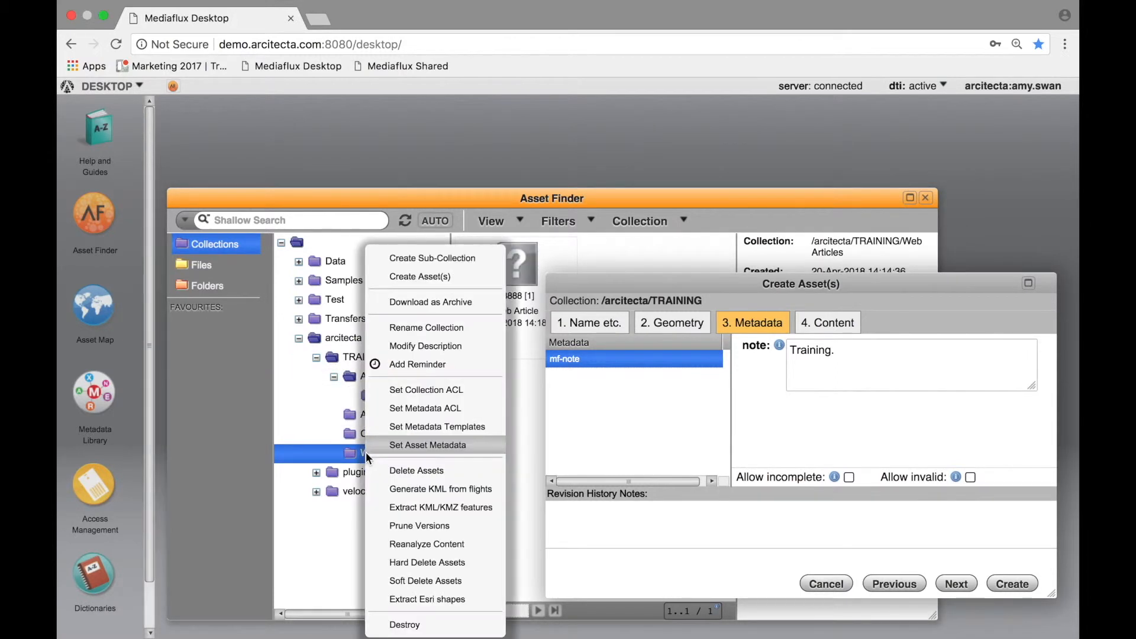
click(434, 276)
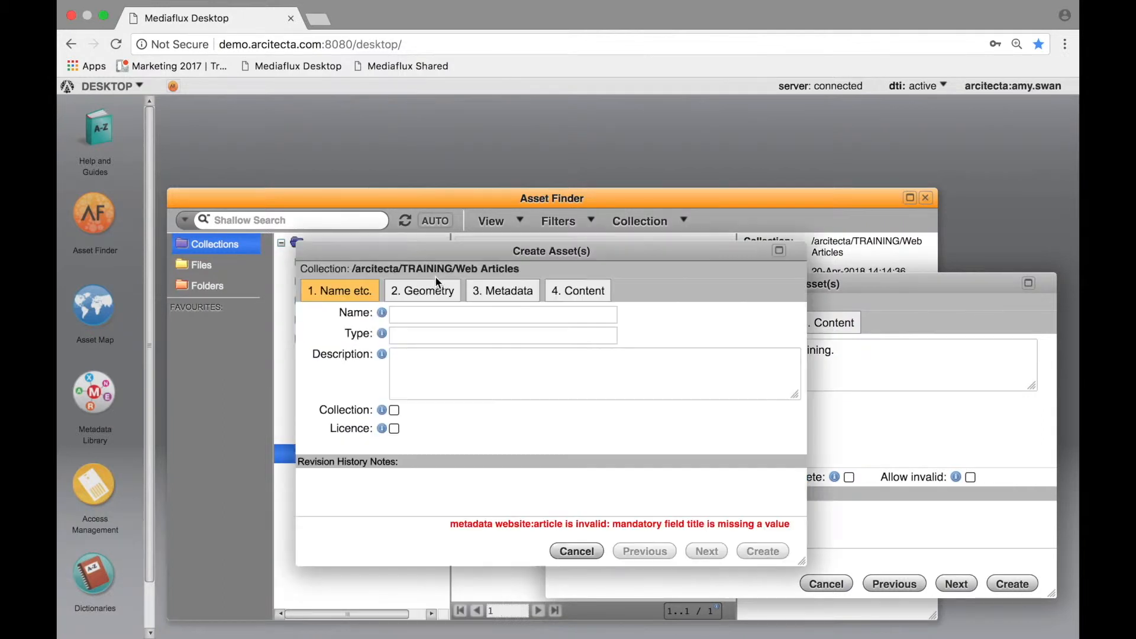
click(500, 293)
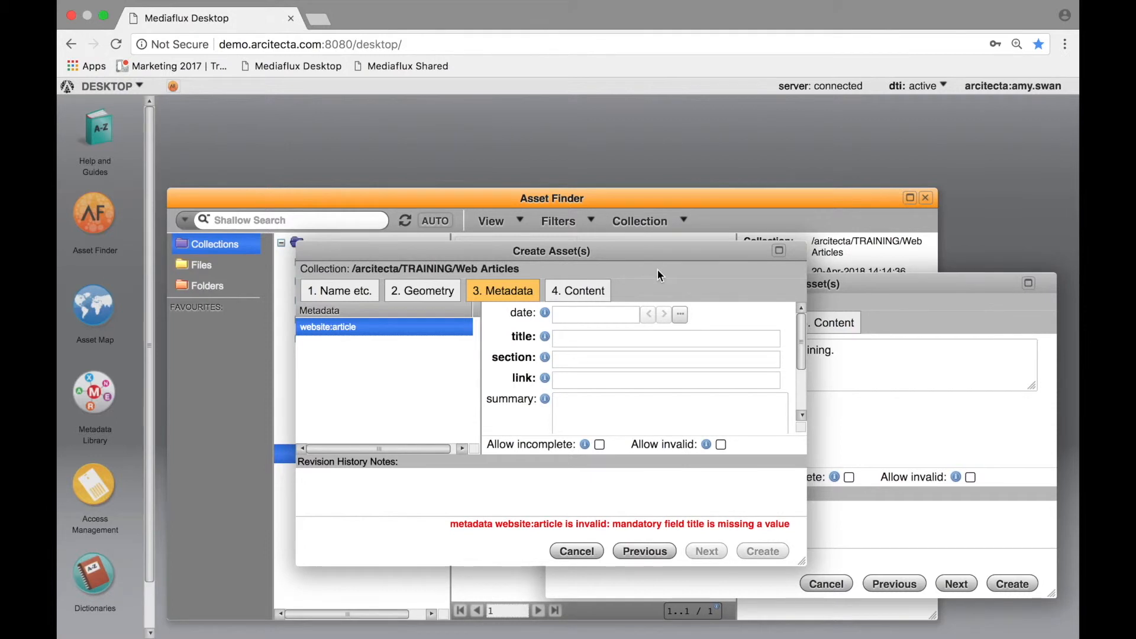
click(579, 551)
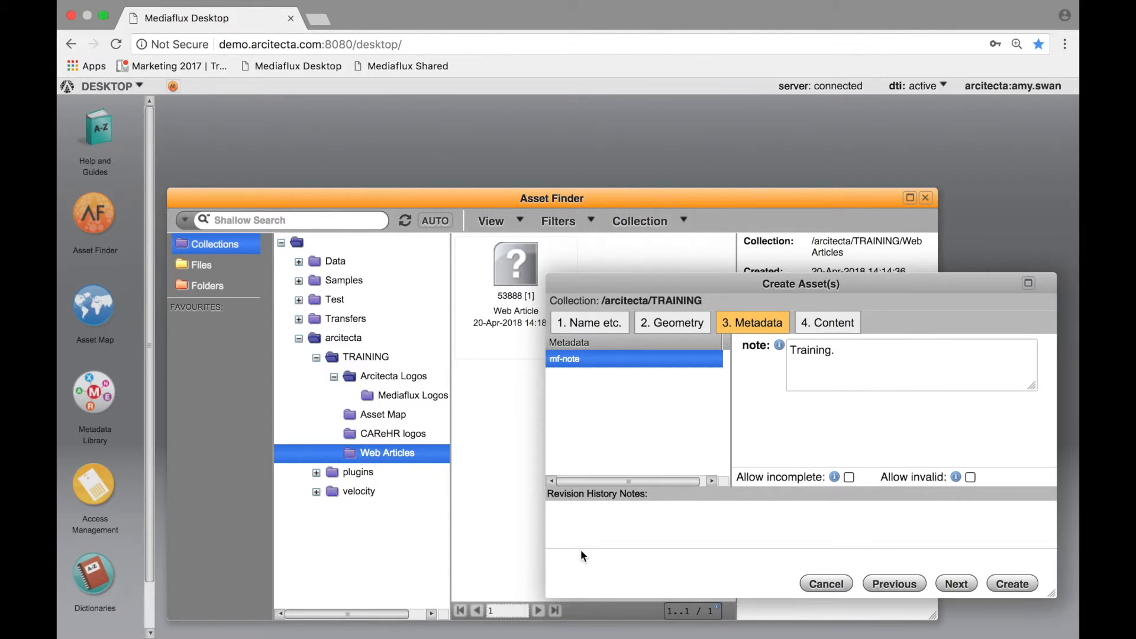
Add "Screen Shot 2018-04-26 at 3.41.12 pm.png" from the local Desktop folder as the TRAINING asset's content and create the asset.
click(828, 323)
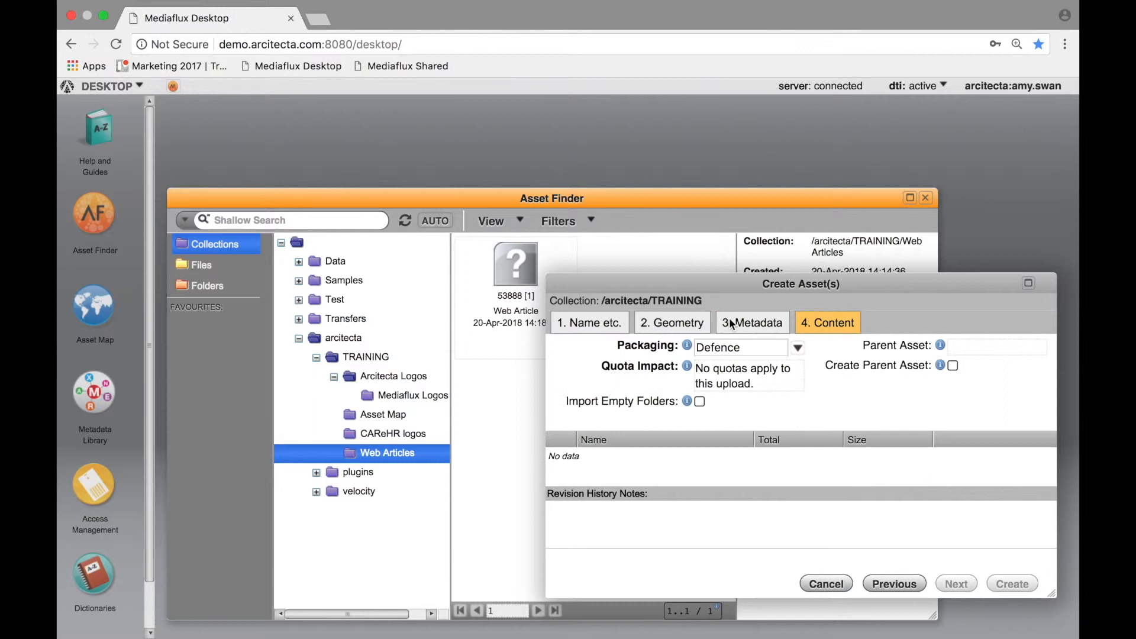
click(239, 264)
drag(484, 306, 612, 461)
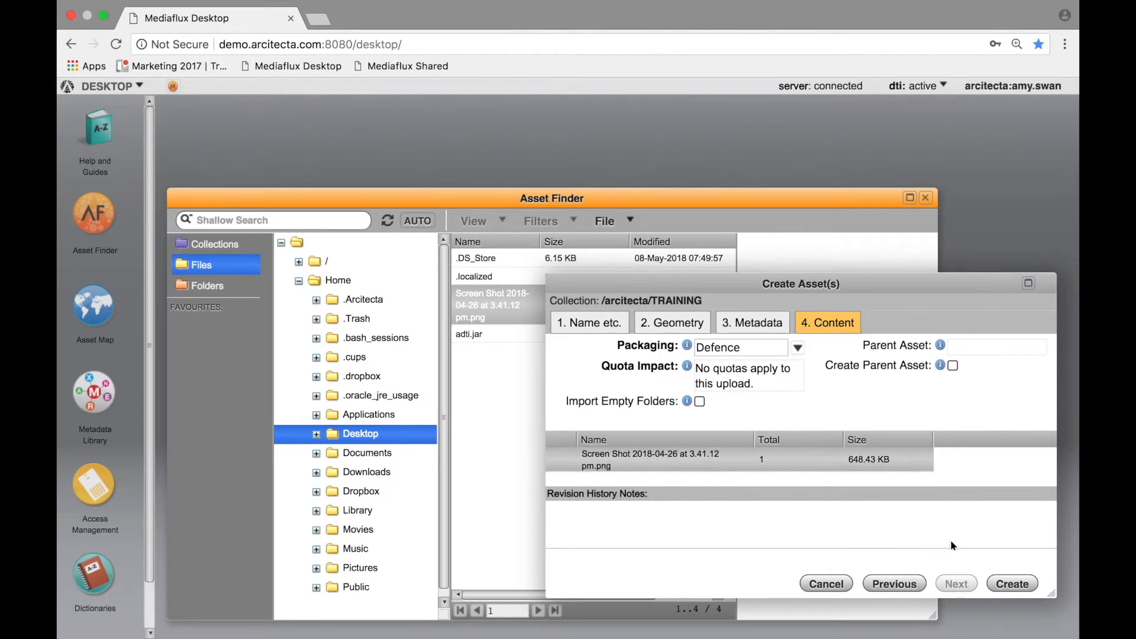
click(1013, 585)
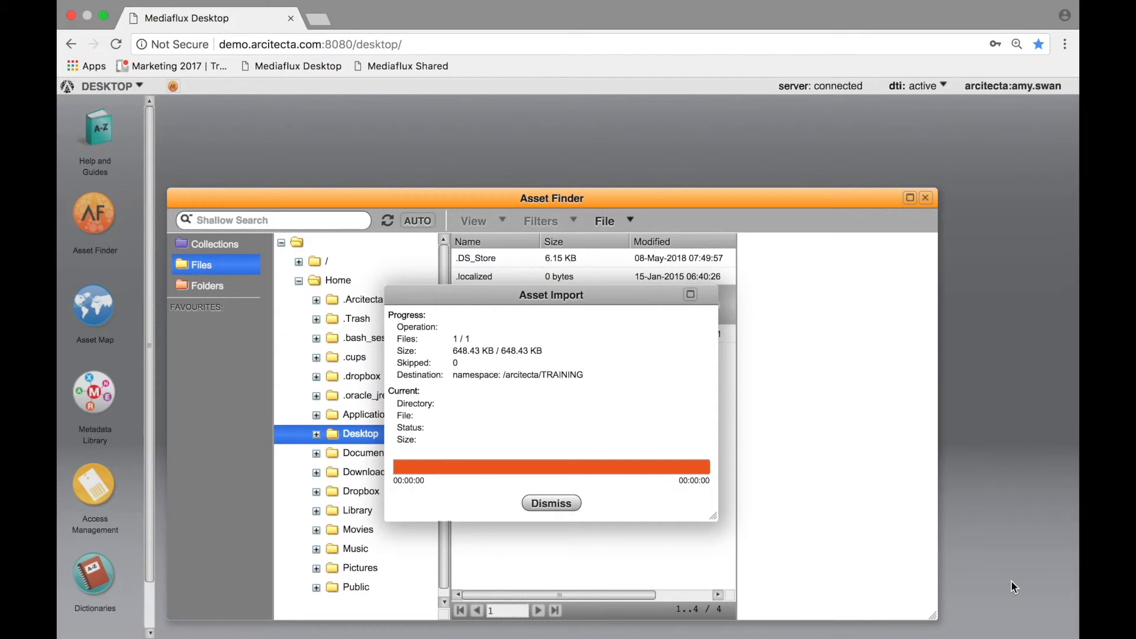
click(560, 507)
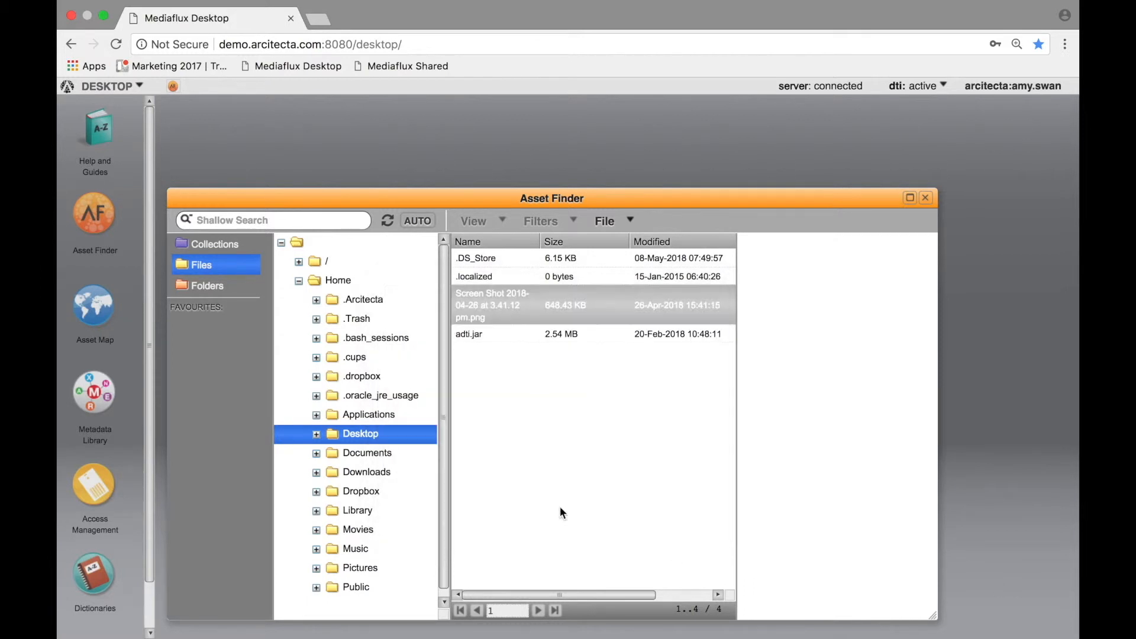
Modify the imported screenshot asset in the TRAINING collection, changing its name to "New title for the asset".
click(222, 244)
click(329, 360)
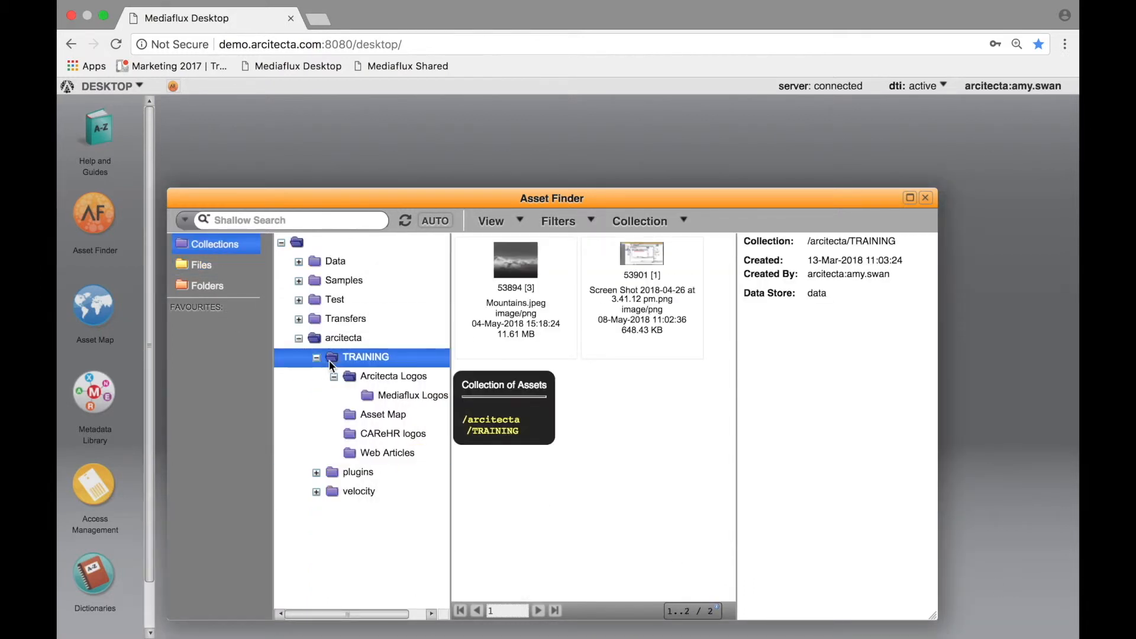
right_click(682, 340)
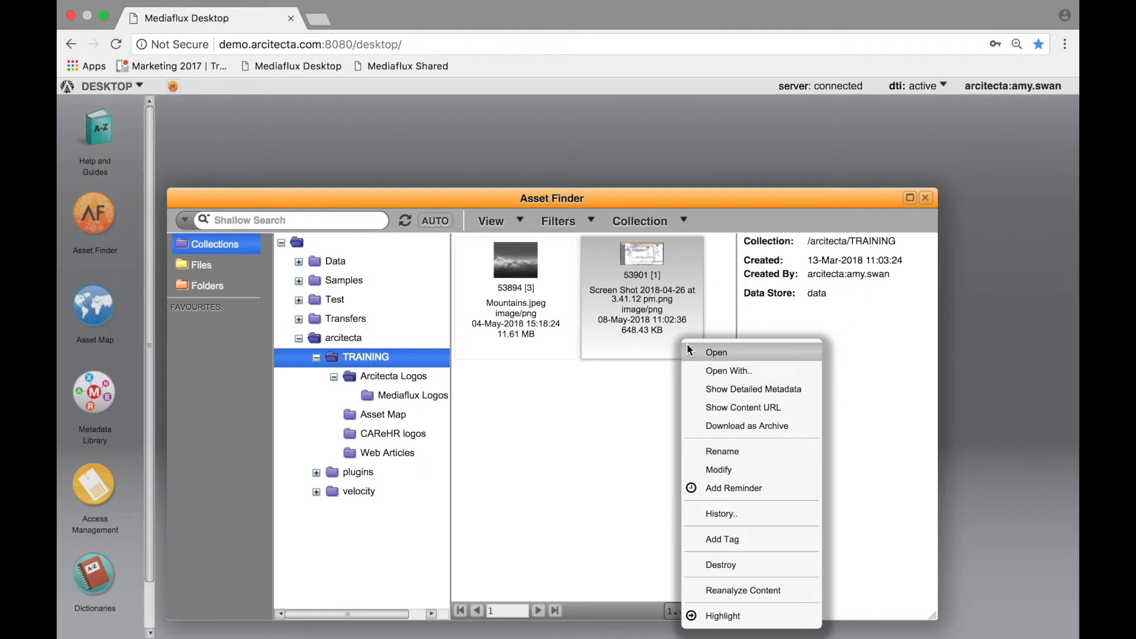
click(747, 469)
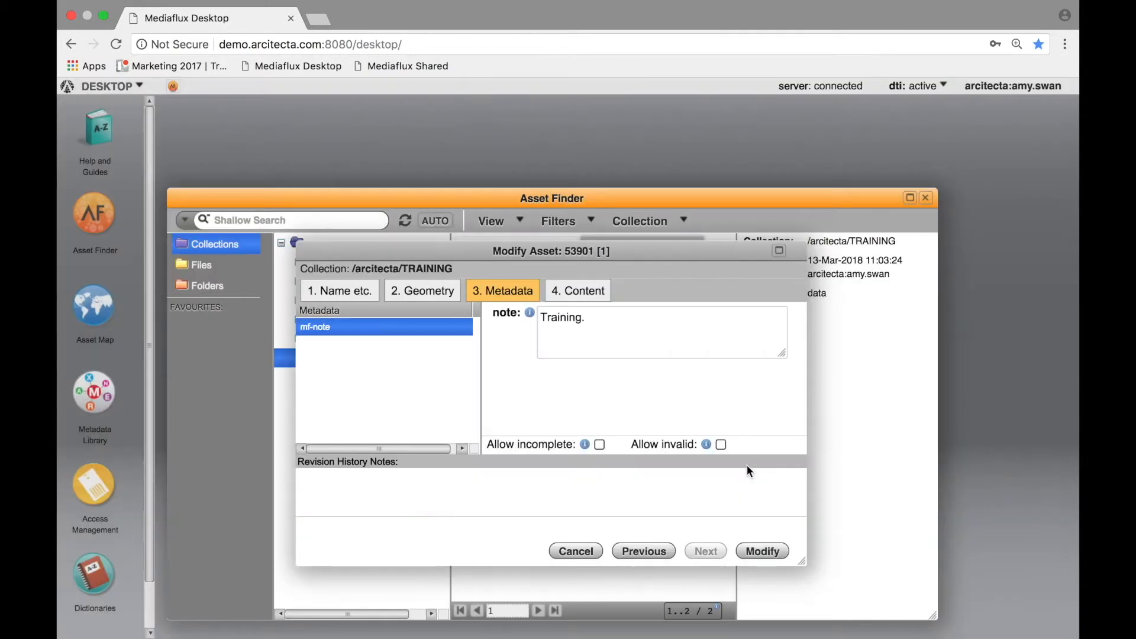
click(347, 293)
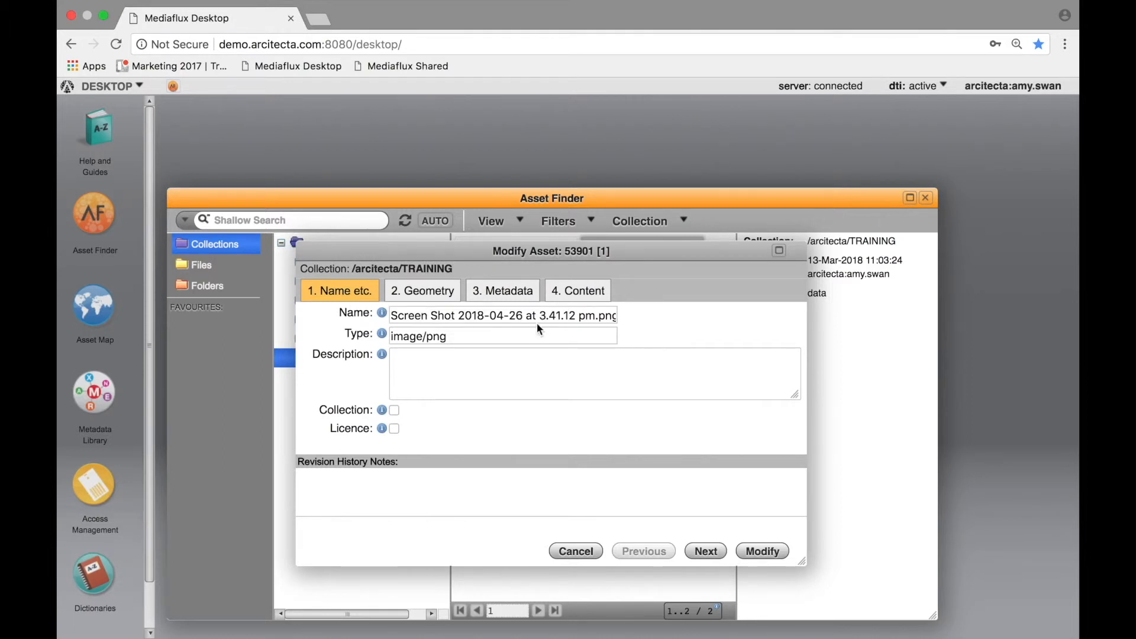
drag(612, 317, 335, 310)
text(New )
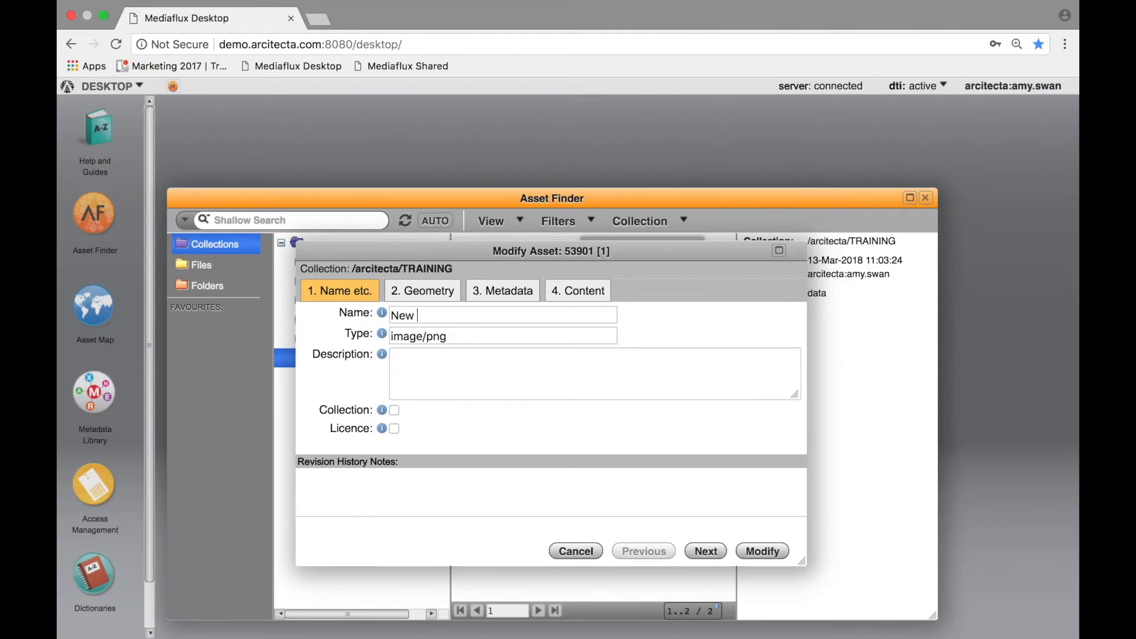
text(title for the asset)
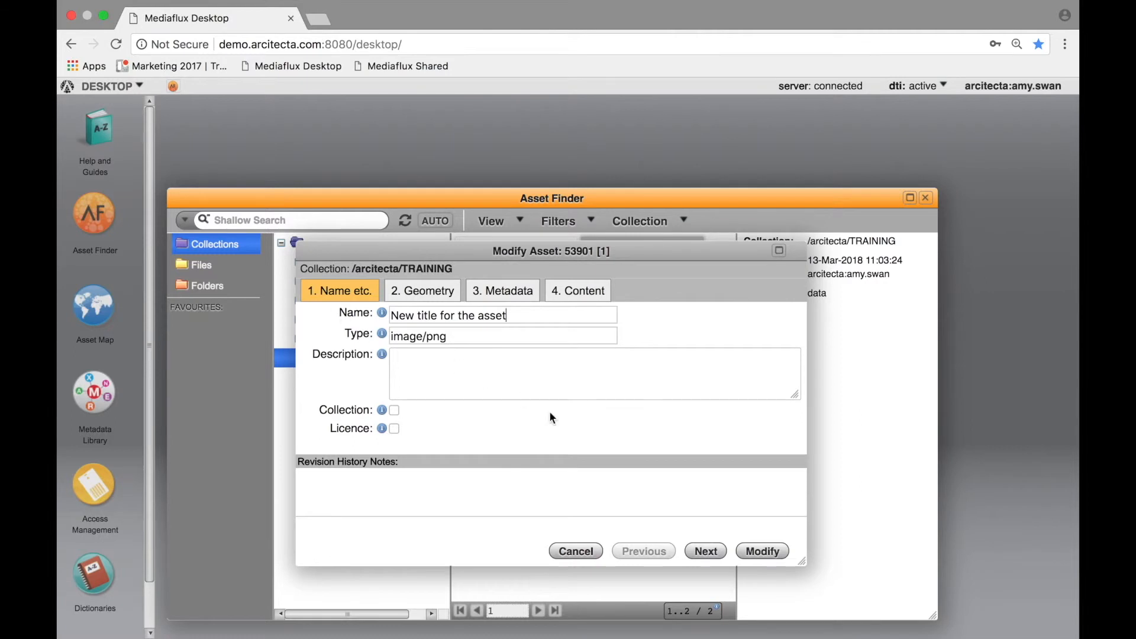
click(762, 550)
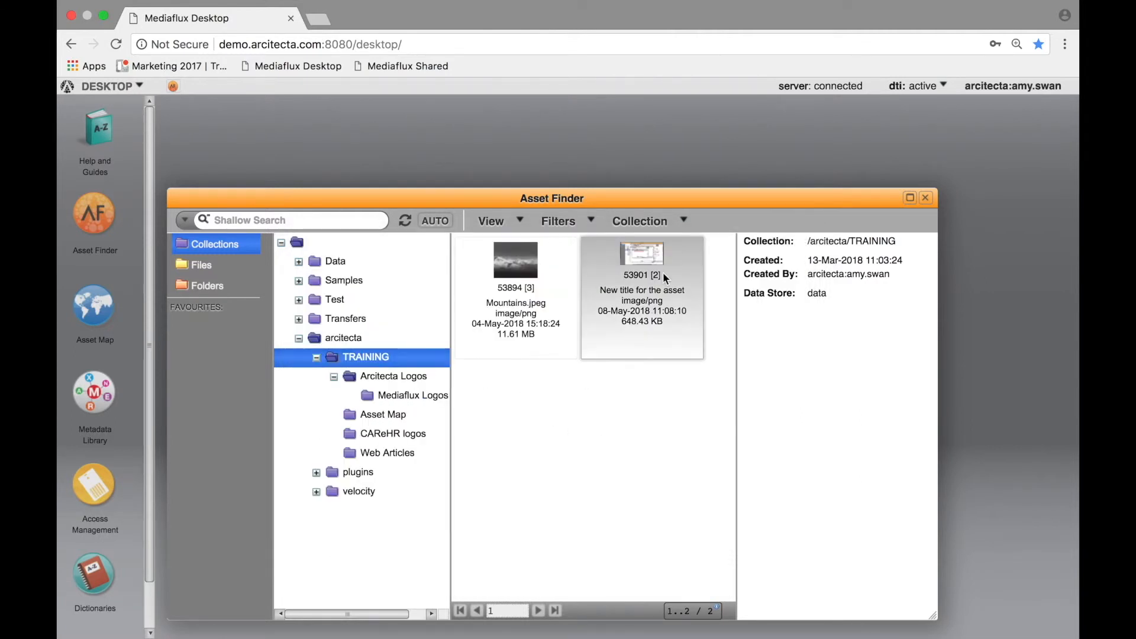
Start another asset in the TRAINING collection and set its content packaging to Single Archive.
click(683, 223)
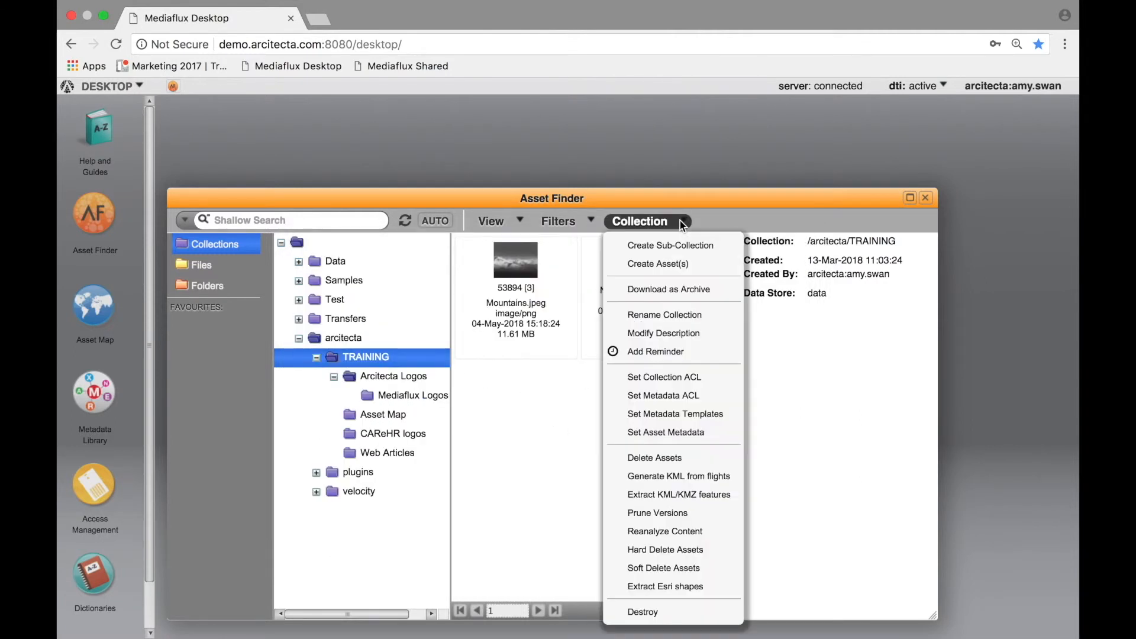
click(683, 266)
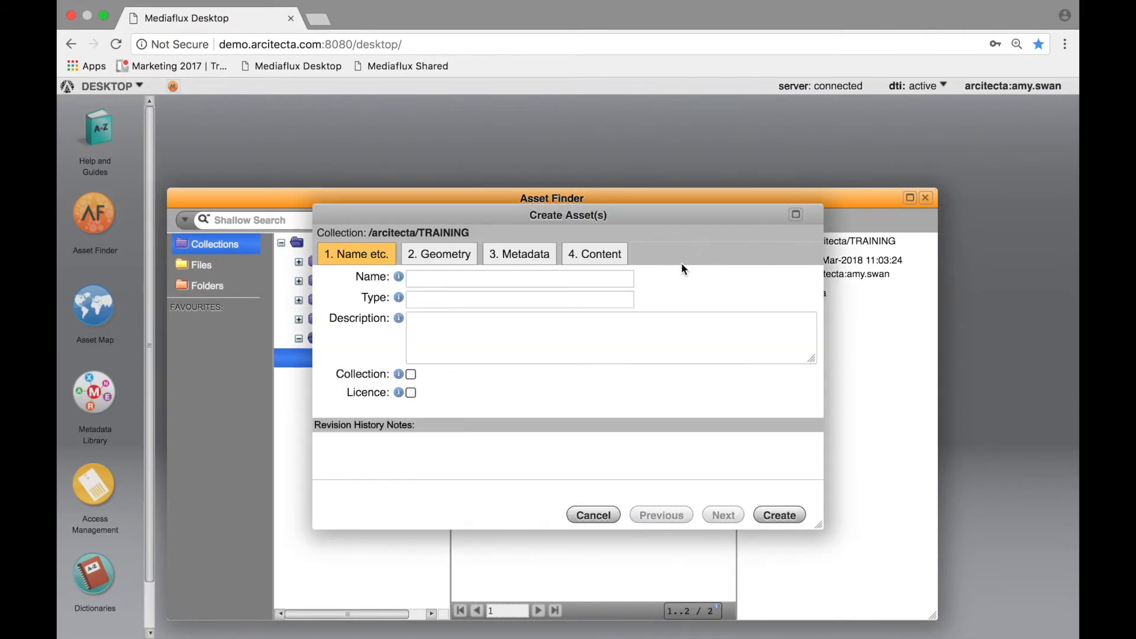
click(617, 255)
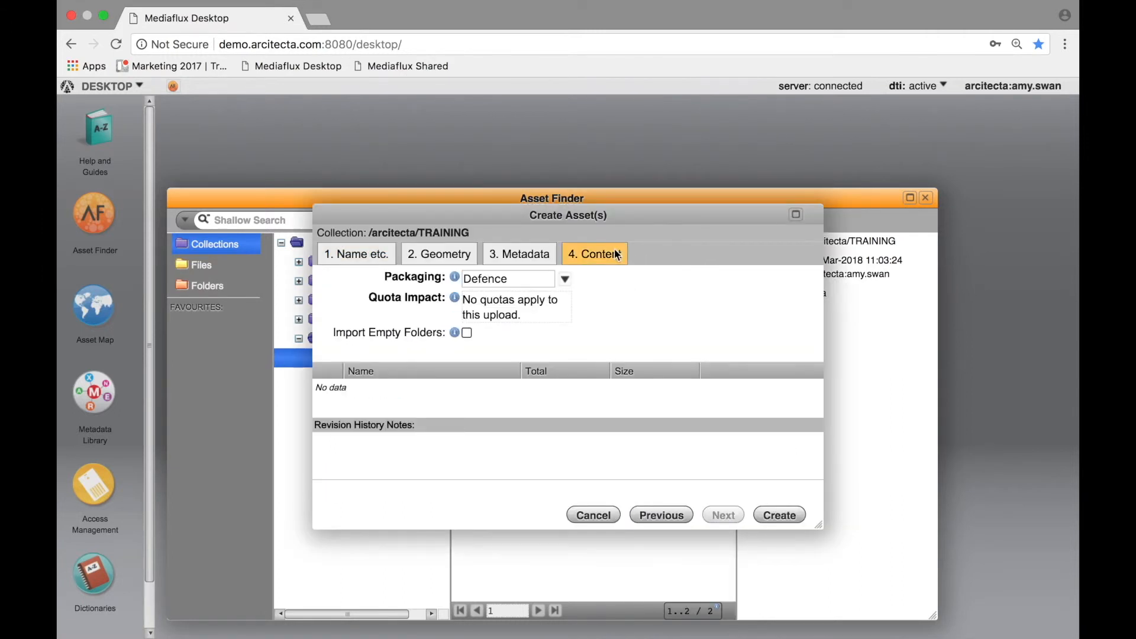
click(565, 279)
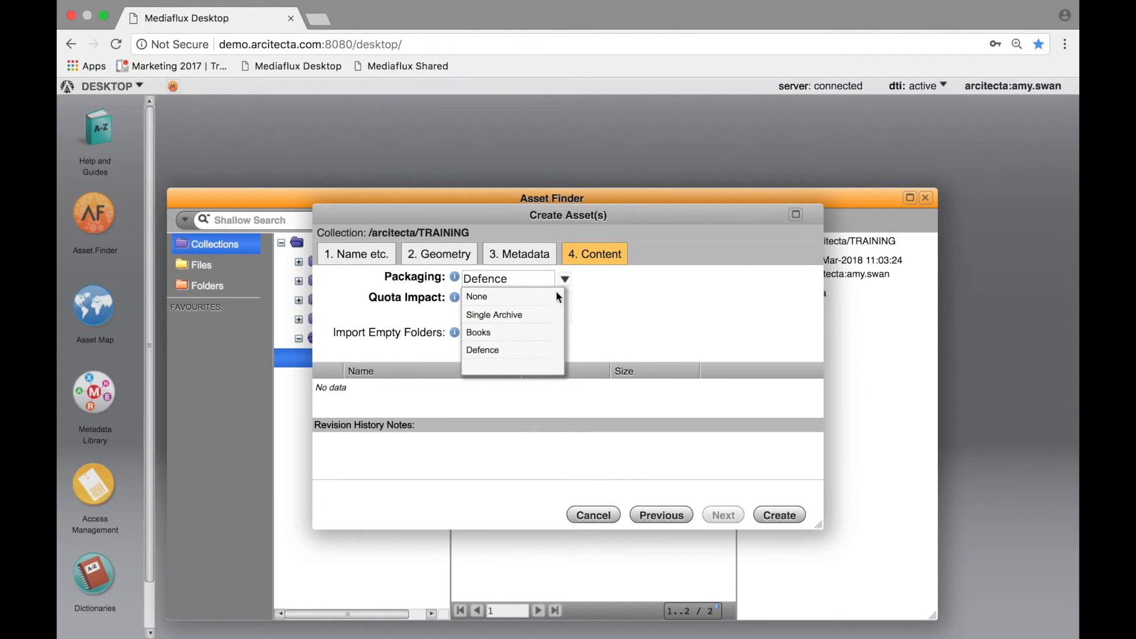
click(543, 314)
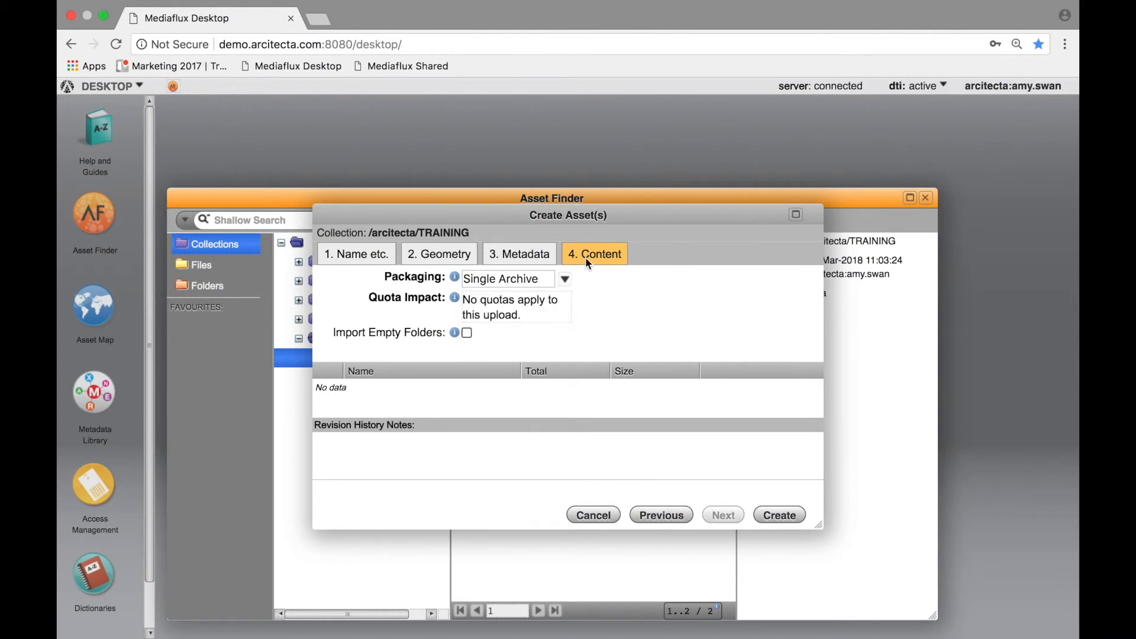
Add the three screenshot PNG files from the local Desktop folder to the new asset's content.
drag(584, 222, 838, 257)
click(216, 271)
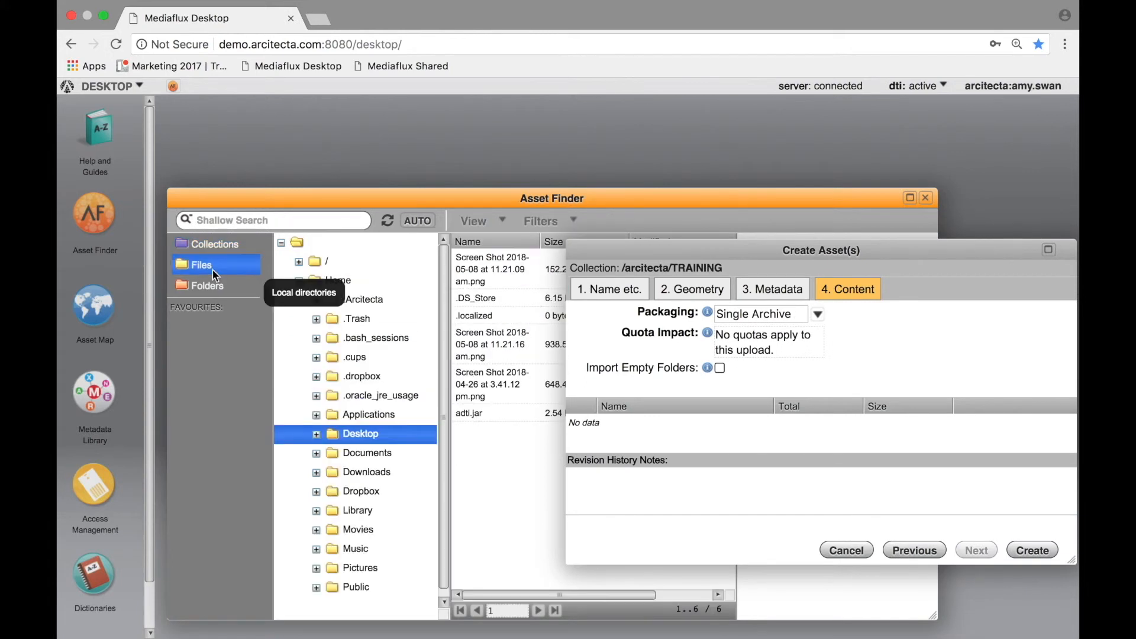
click(514, 283)
super+click(503, 343)
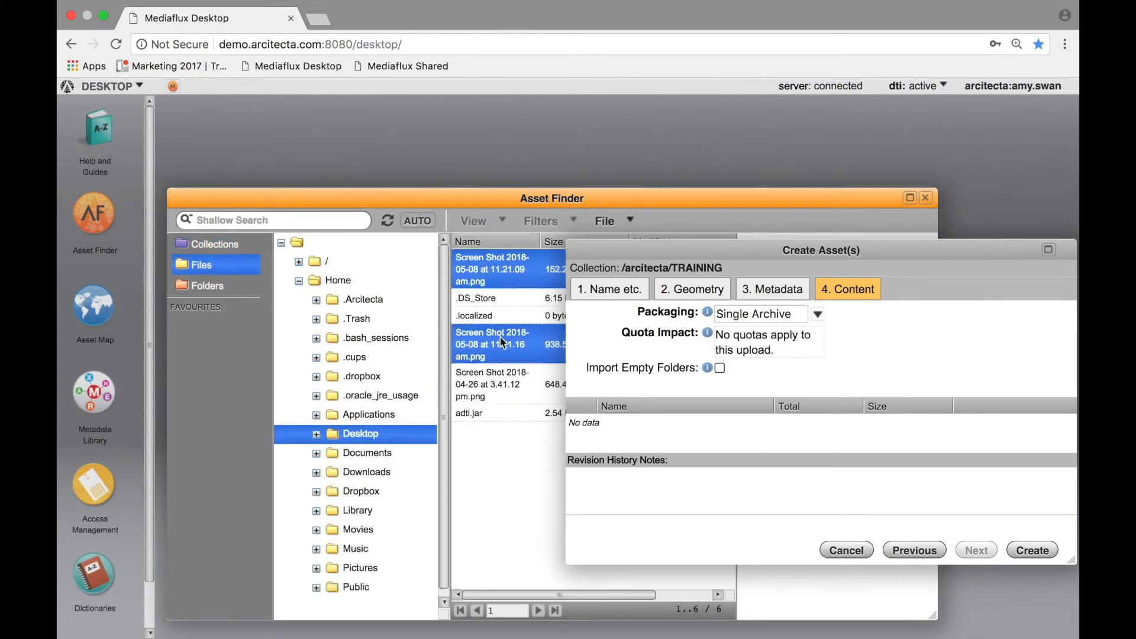
super+click(499, 382)
drag(531, 349, 619, 417)
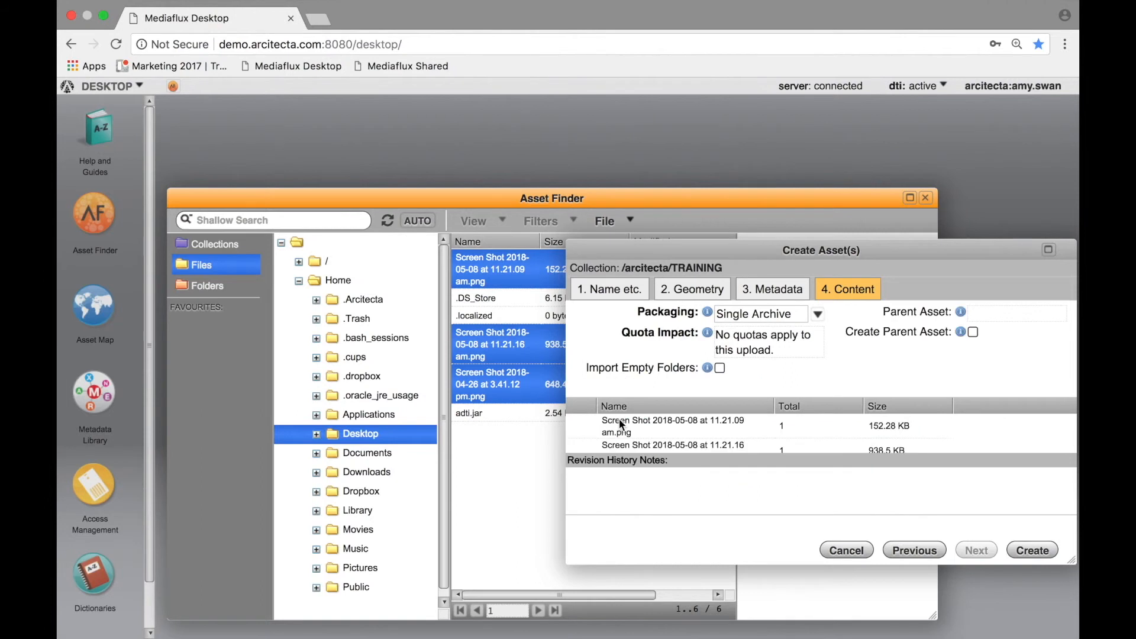
Name the asset "Archive of screen shots", create it, and return to the TRAINING collection.
click(619, 289)
click(677, 312)
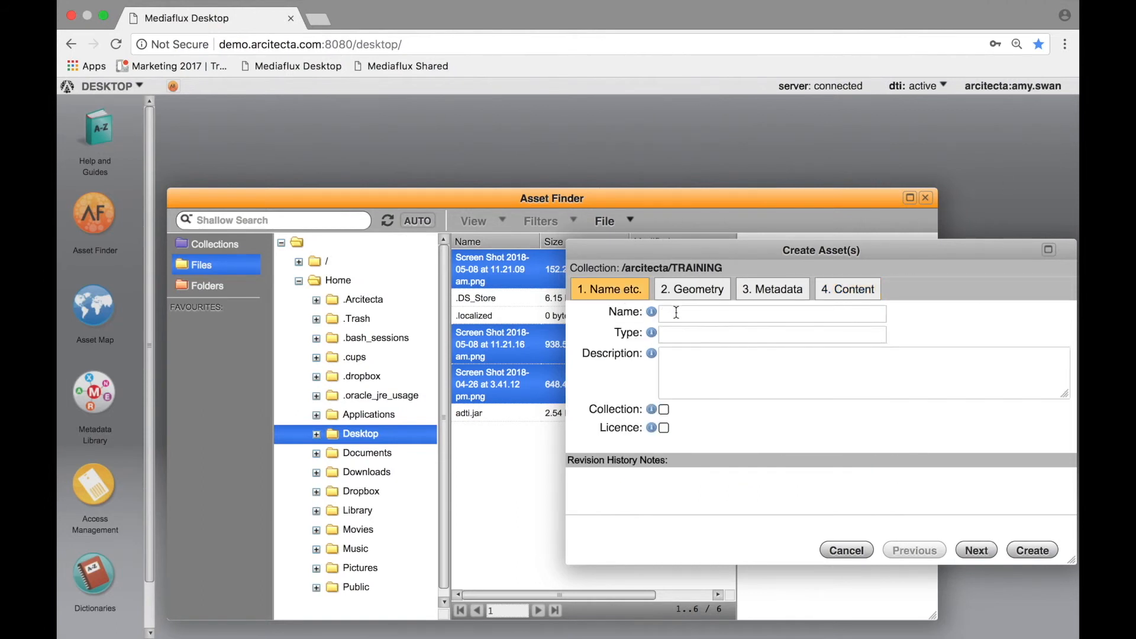
text(Archive)
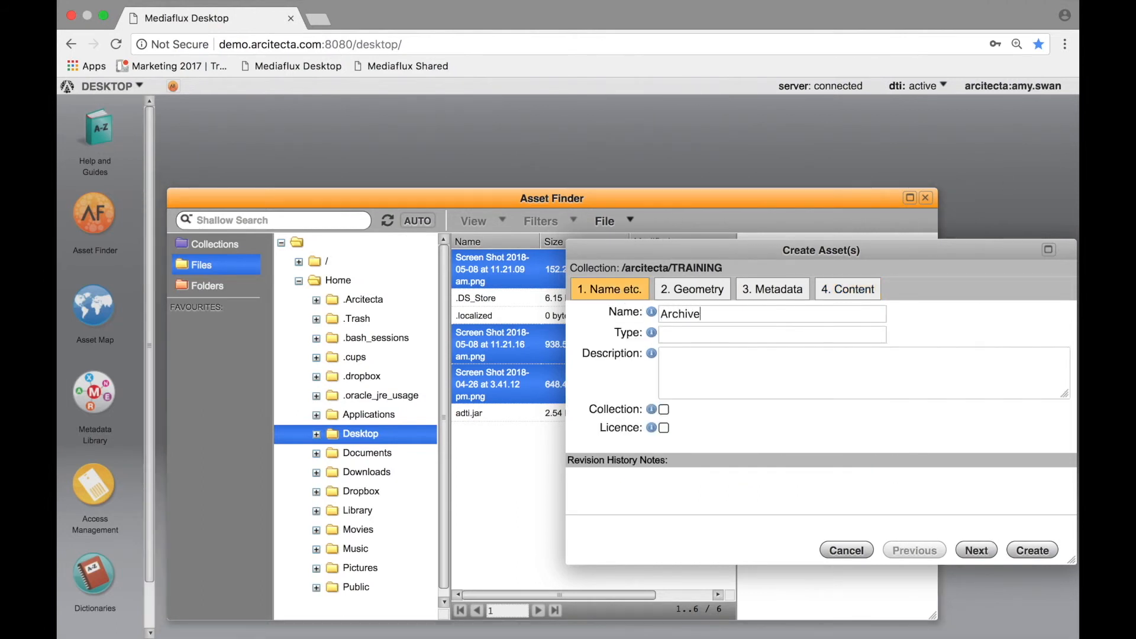
text( of screen shots)
click(1030, 550)
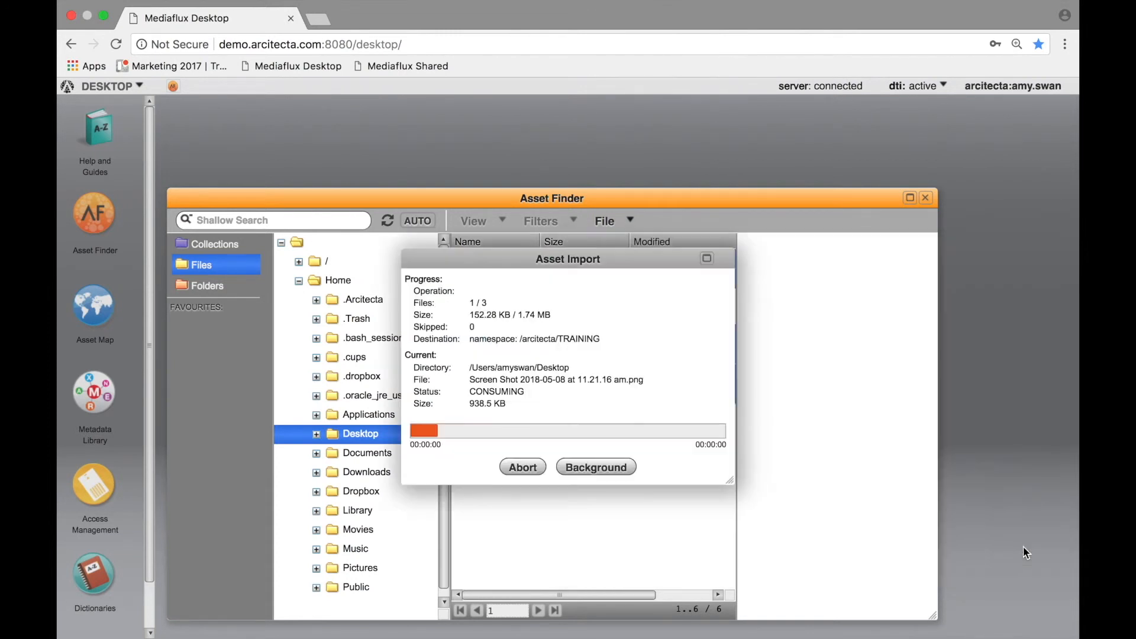
click(558, 469)
click(259, 244)
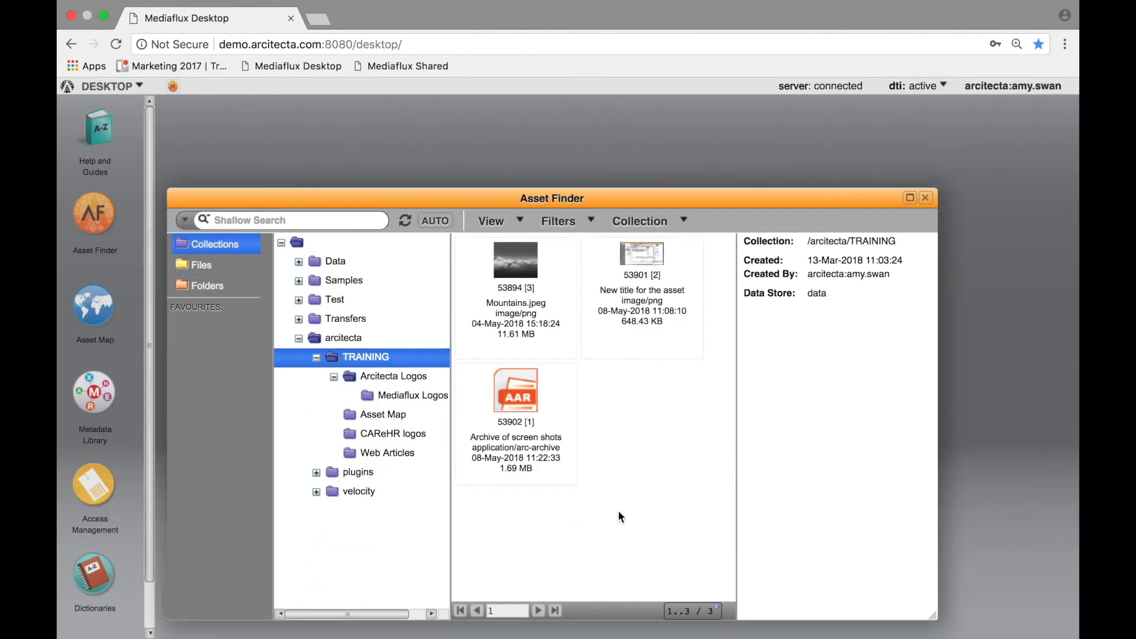
Start creating assets in the TRAINING collection and attach mf-note metadata from the Metadata Library with the note "This metadata will be attached to all assets.".
click(684, 222)
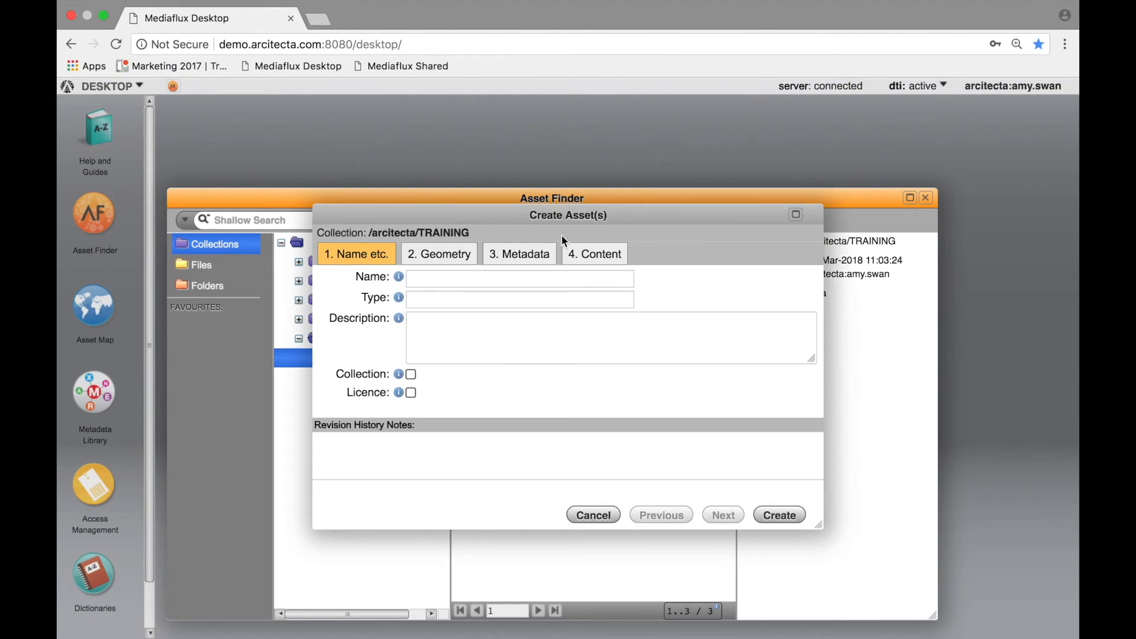
click(520, 254)
drag(523, 220, 754, 272)
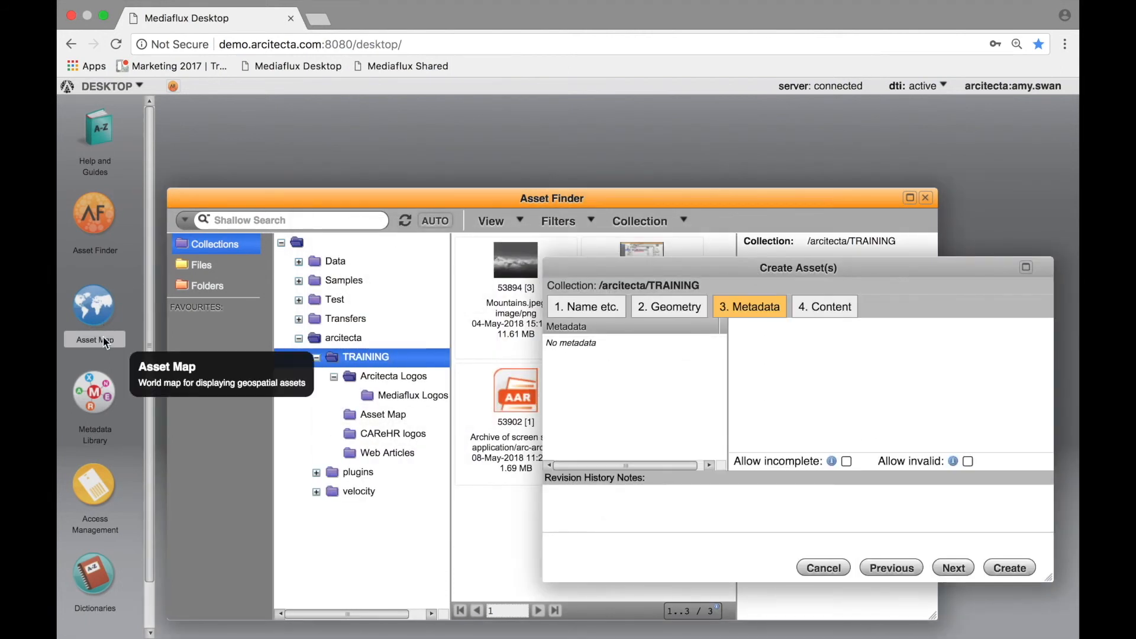
click(96, 388)
click(152, 193)
drag(250, 205, 225, 303)
drag(569, 425, 607, 421)
click(817, 346)
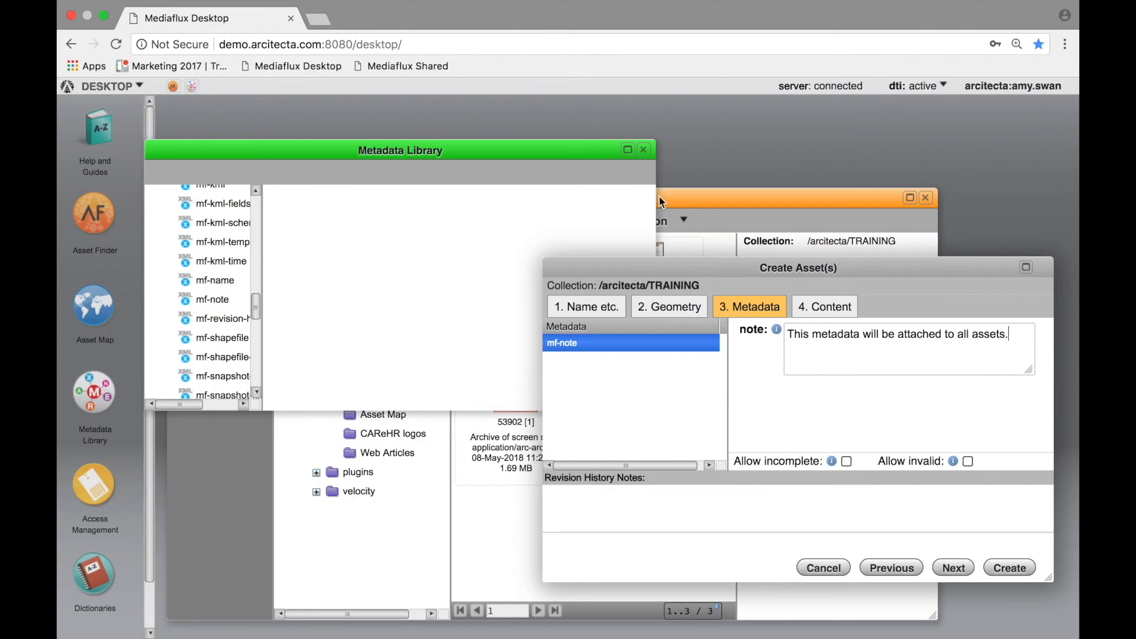
click(644, 149)
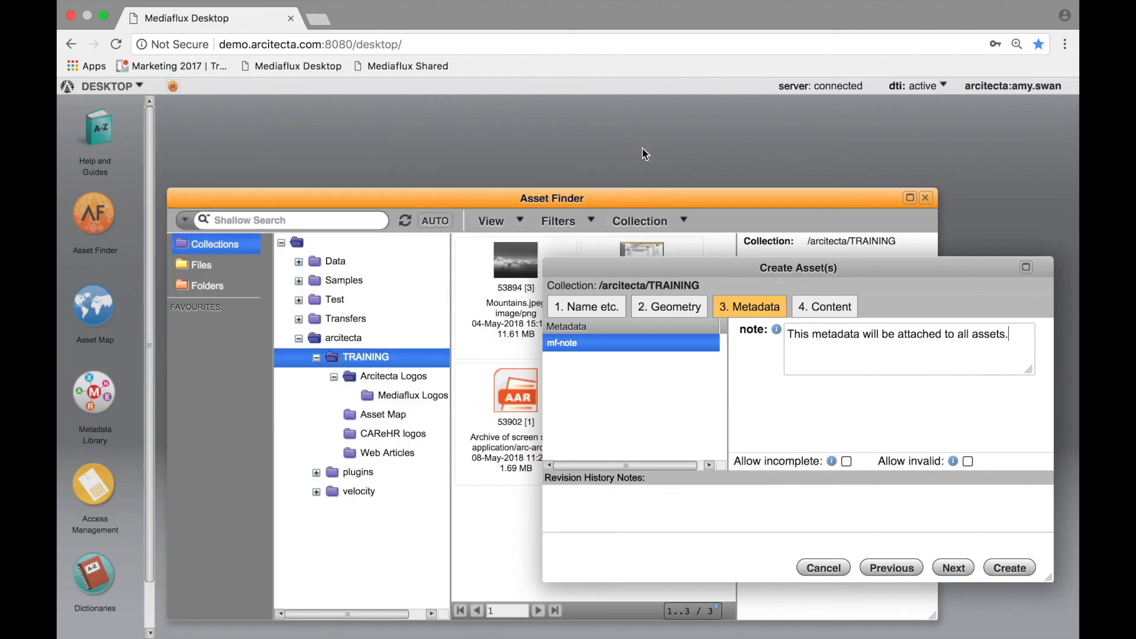
Add the three screenshot PNG files from the local Desktop folder to the content of the new assets.
click(827, 308)
click(188, 264)
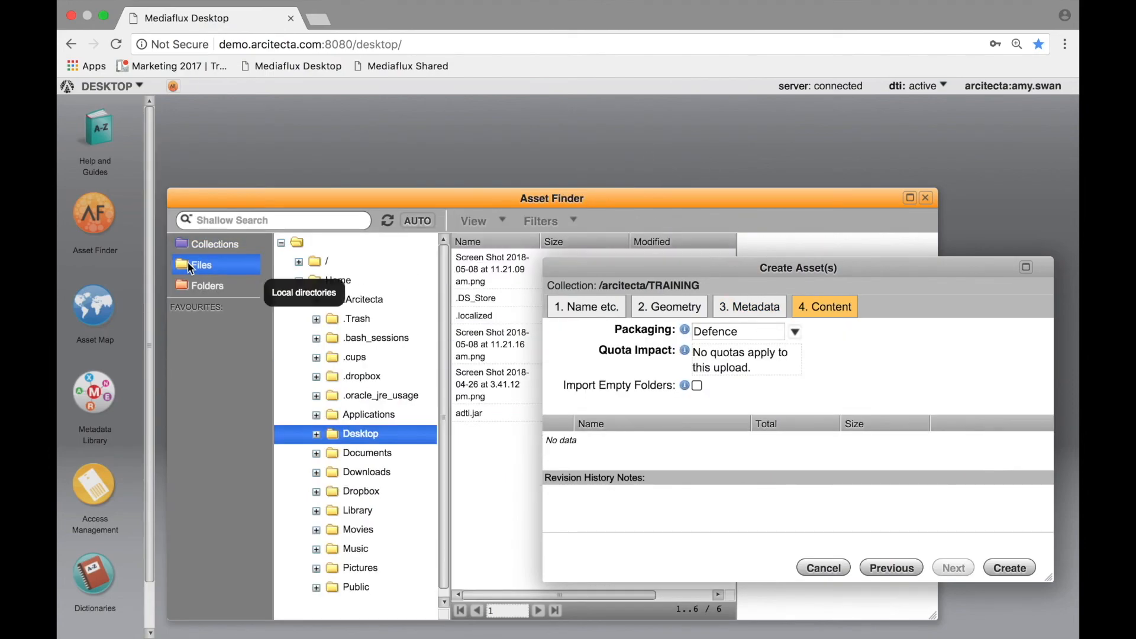
click(491, 270)
super+click(491, 344)
drag(491, 350, 594, 438)
Set the content packaging to None and create the assets.
click(795, 333)
click(779, 351)
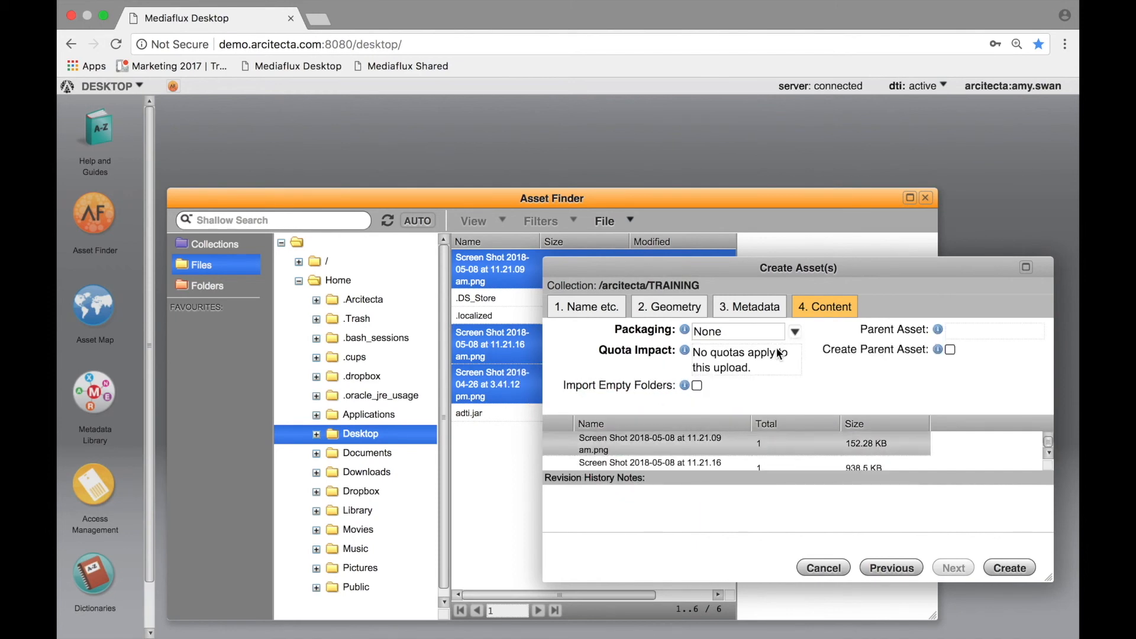
click(1007, 565)
click(589, 474)
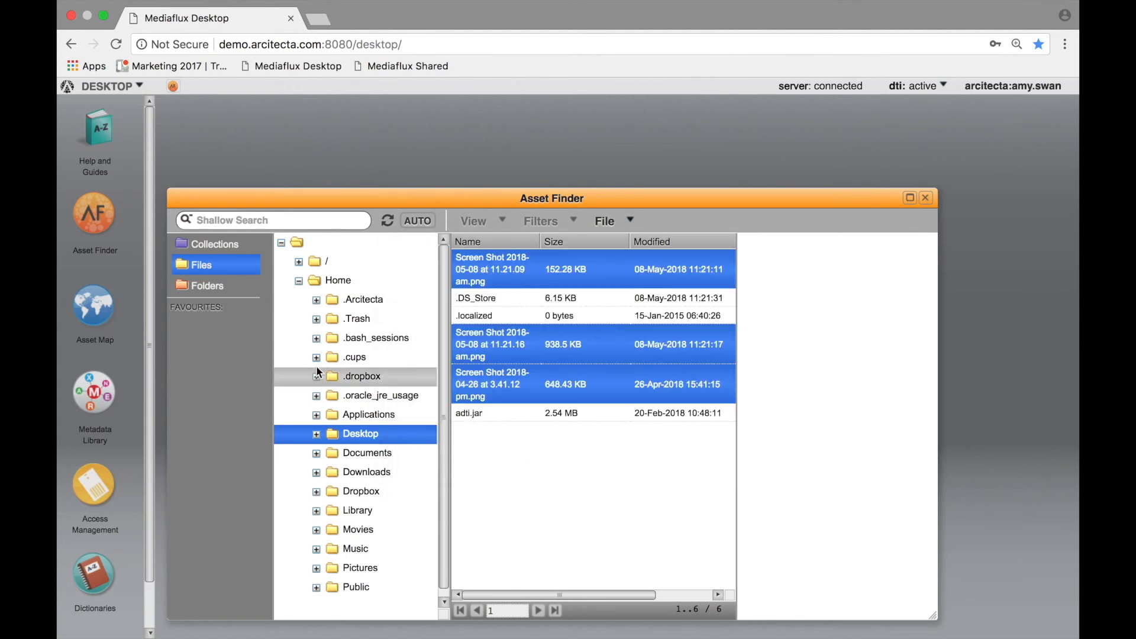
Return to the TRAINING collection and examine the metadata of each of the three new screenshot assets for the shared mf-note.
click(192, 243)
click(658, 430)
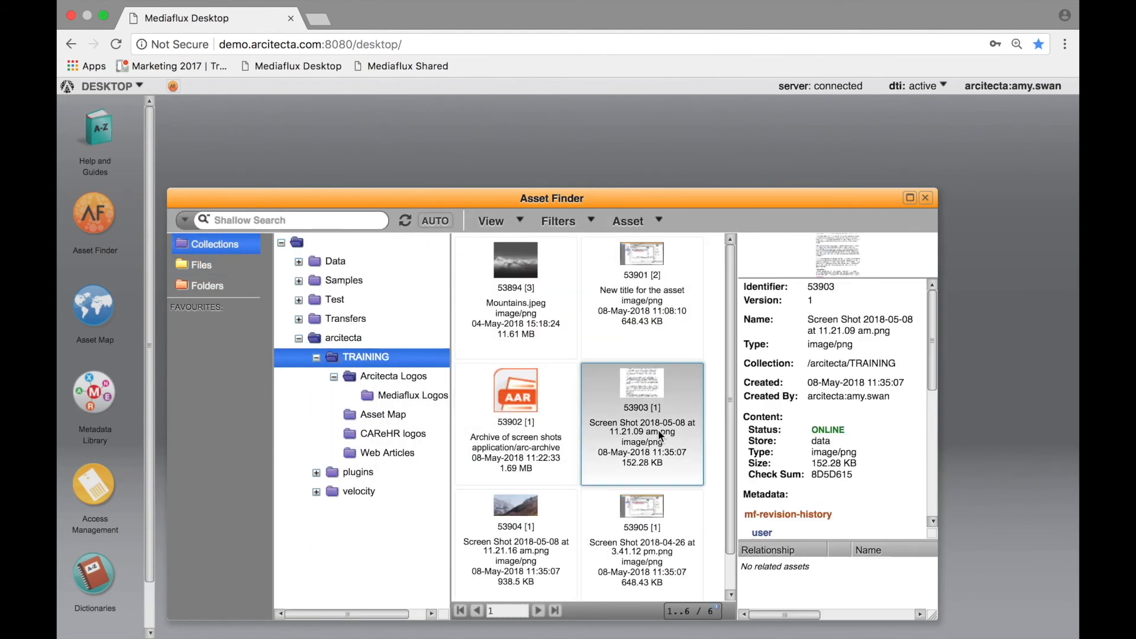
scroll(911, 383, down, 5)
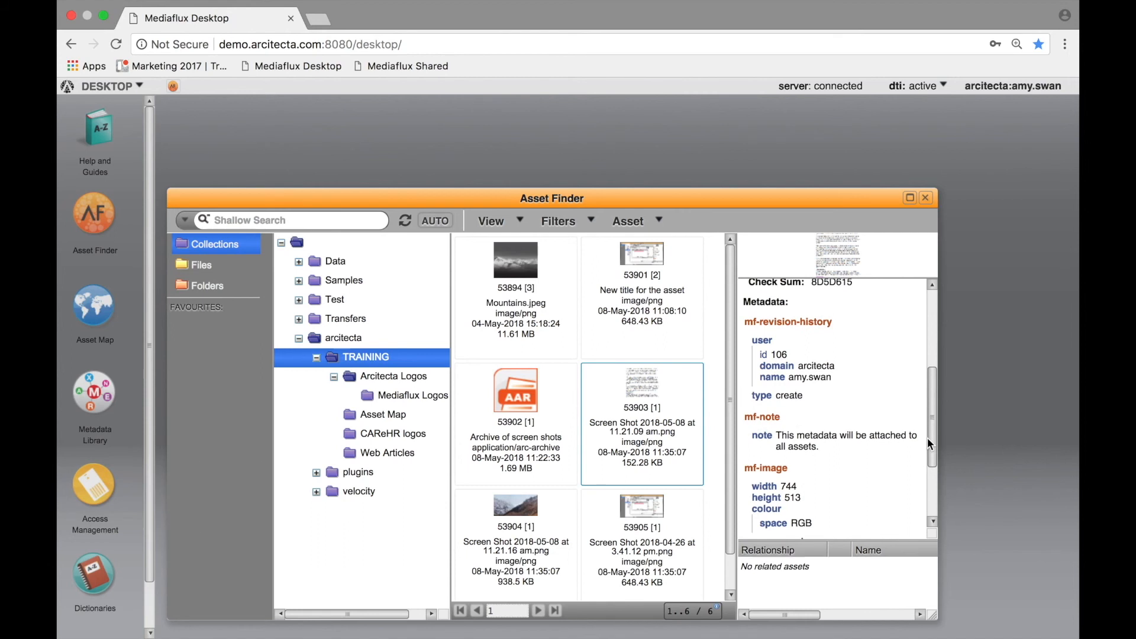
click(560, 541)
drag(929, 315, 926, 391)
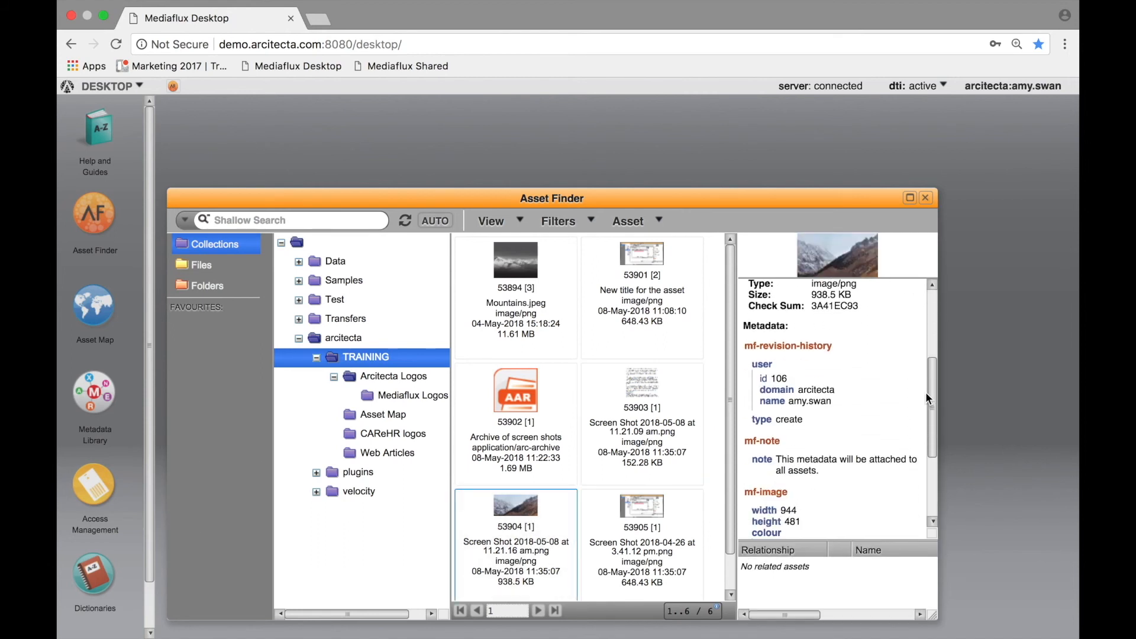
click(631, 545)
drag(929, 320, 926, 400)
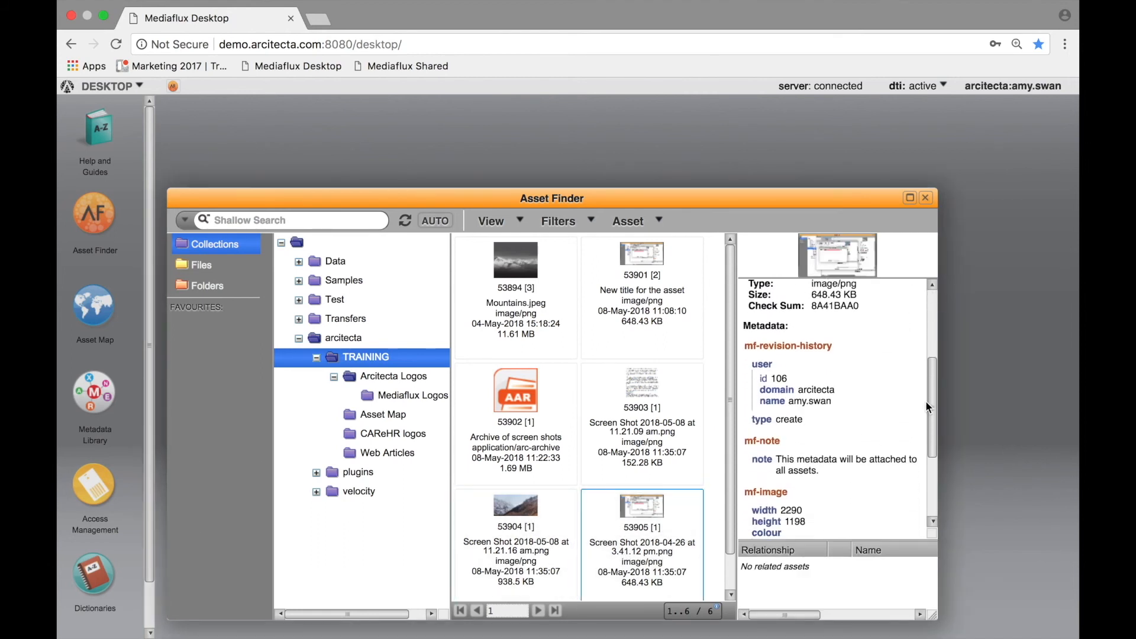